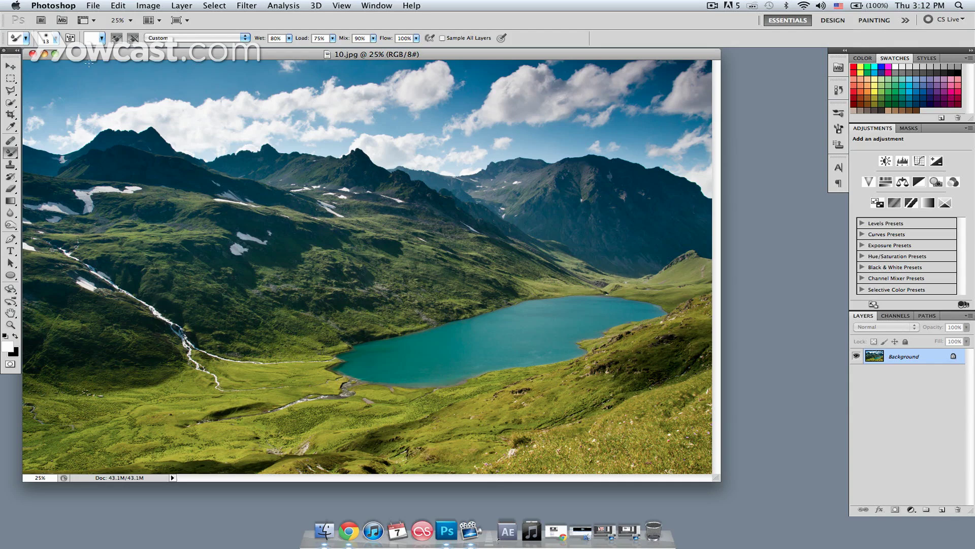
# Step: Activate the Mixer Brush Tool and add a new empty layer above the Background layer
pyautogui.click(11, 153)
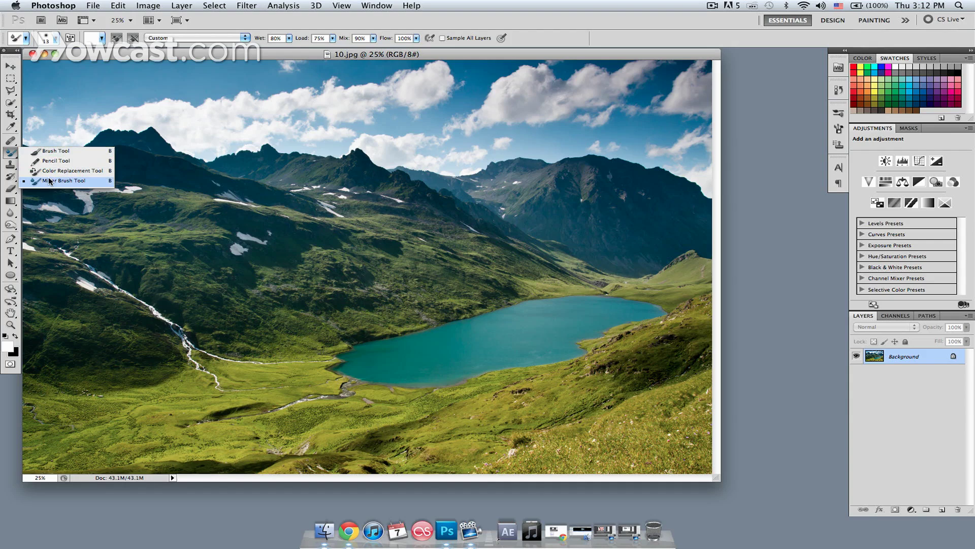
pyautogui.click(82, 181)
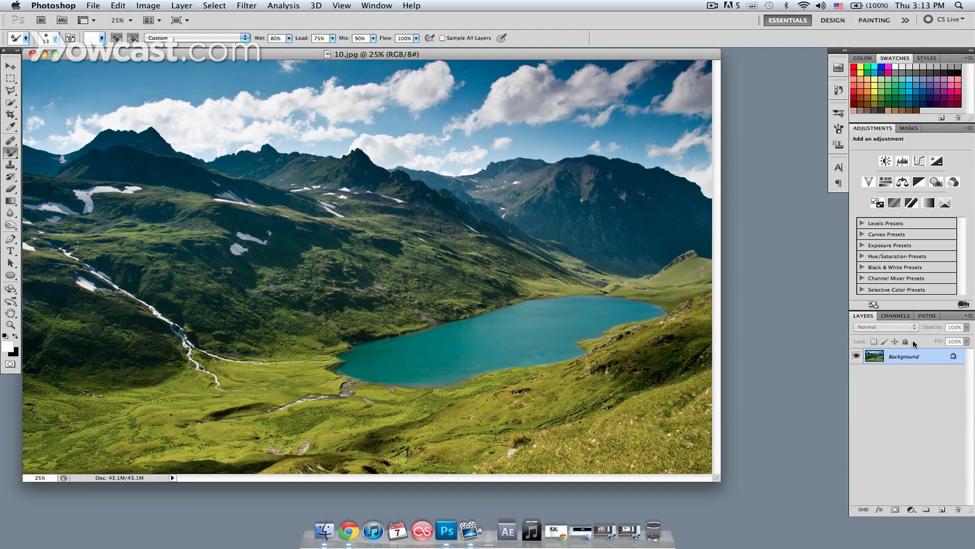
pyautogui.click(942, 509)
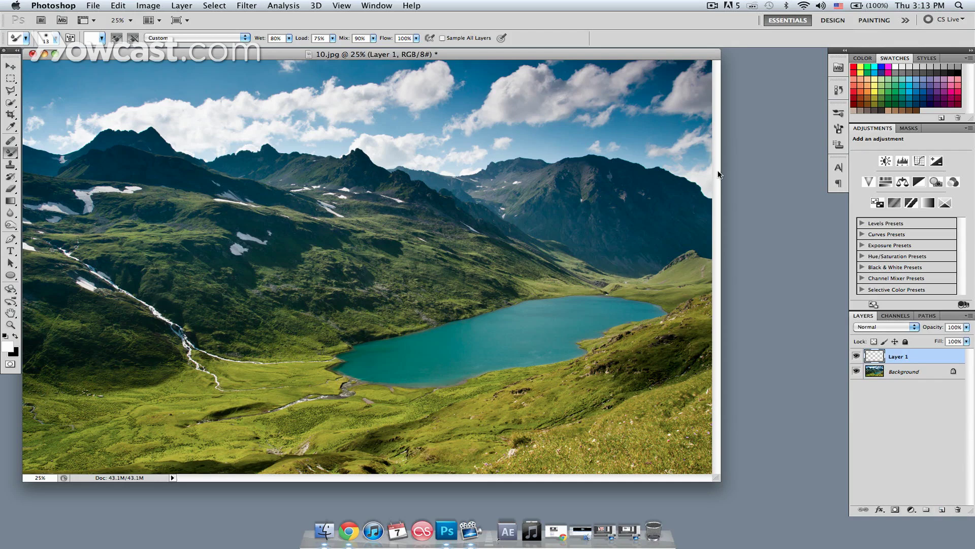
# Step: Enable sampling of all layers for the Mixer Brush and choose the "Wet, Heavy Mix" blending preset
pyautogui.click(442, 39)
pyautogui.click(174, 38)
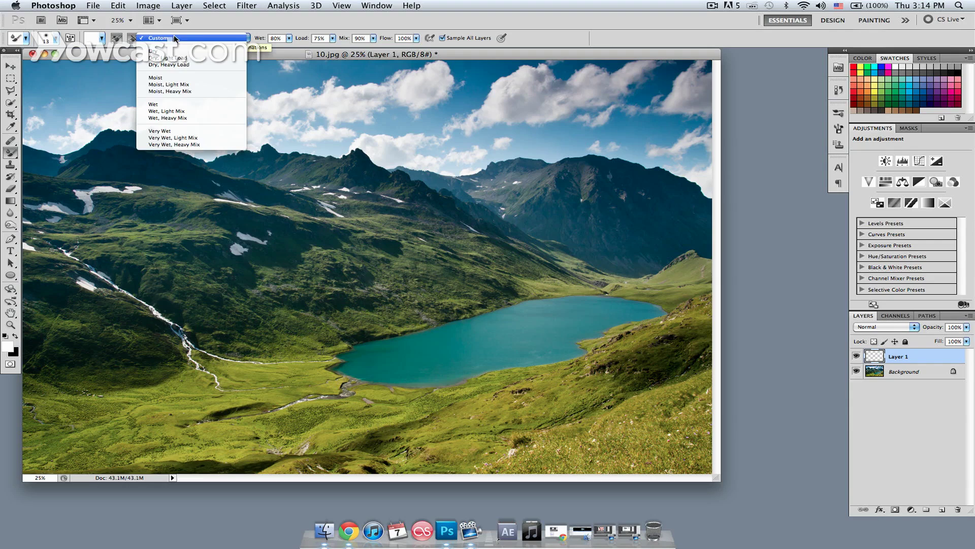
pyautogui.click(172, 118)
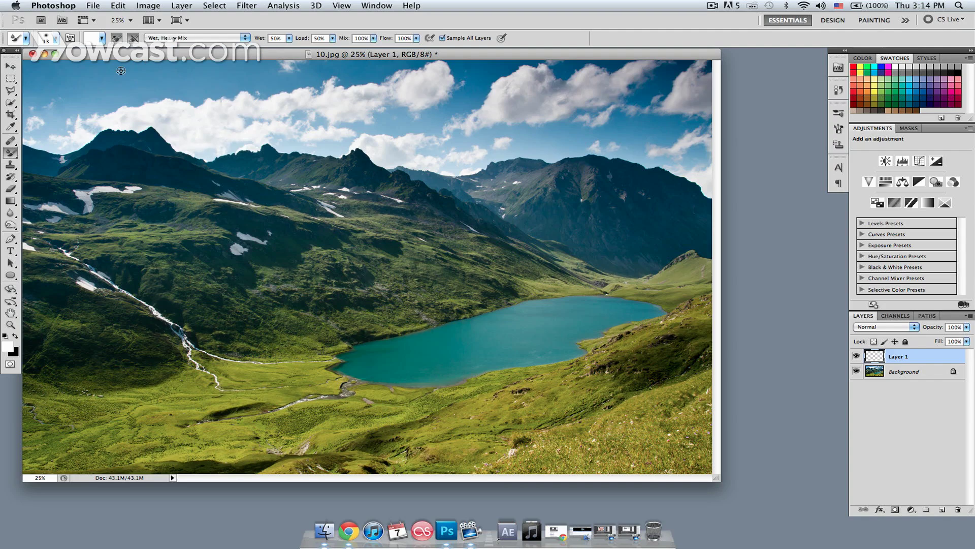
# Step: Load the brush with blue sampled from the upper sky and choose the blunt bristle tip beside the pointed one
pyautogui.keyDown('alt'); pyautogui.click(121, 70); pyautogui.keyUp('alt')
pyautogui.click(55, 40)
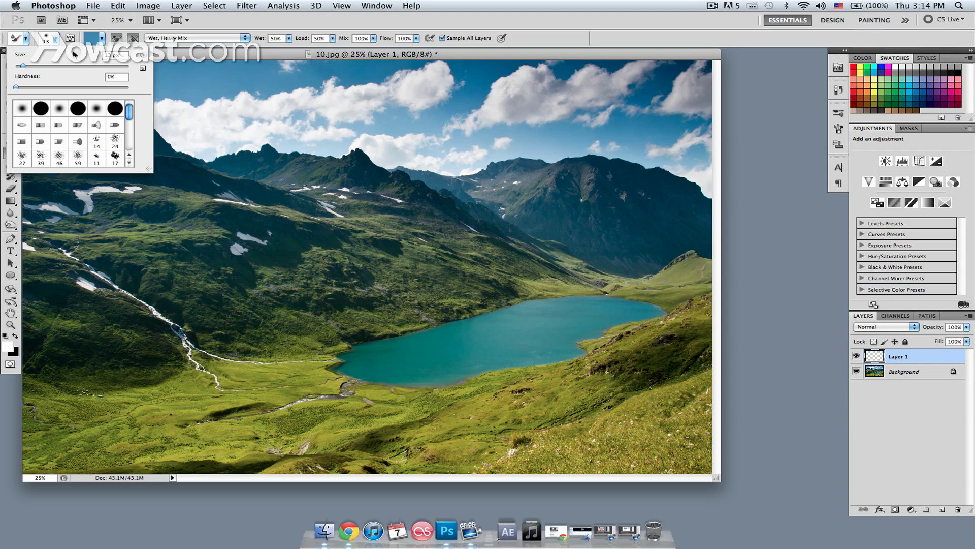
pyautogui.click(46, 129)
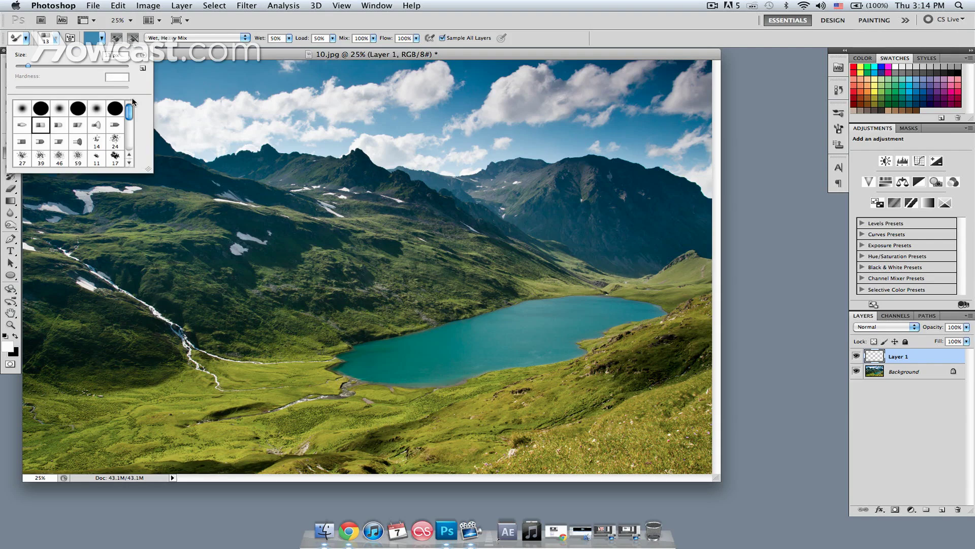
pyautogui.click(199, 57)
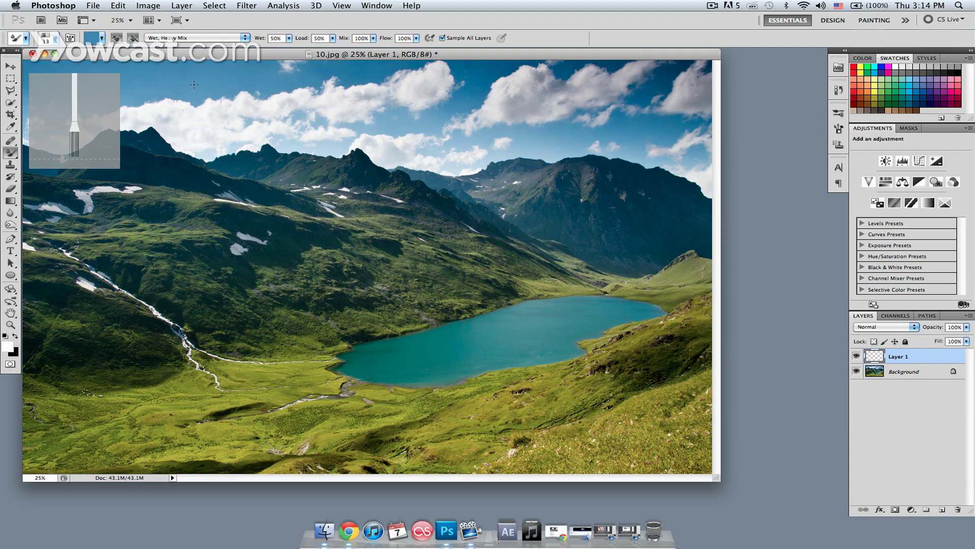
# Step: Enlarge the blunt bristle brush to a much broader size suited to covering the sky
pyautogui.press(']')
pyautogui.press(']')
pyautogui.press(']')
pyautogui.press(']')
pyautogui.press(']')
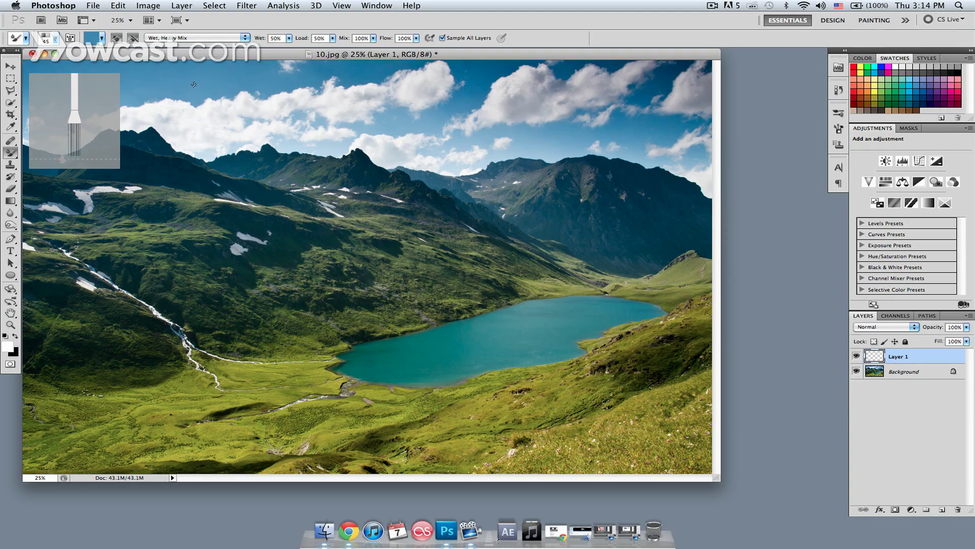
pyautogui.press(']')
pyautogui.press(']')
pyautogui.press(']')
pyautogui.press(']')
pyautogui.press(']')
pyautogui.press(']')
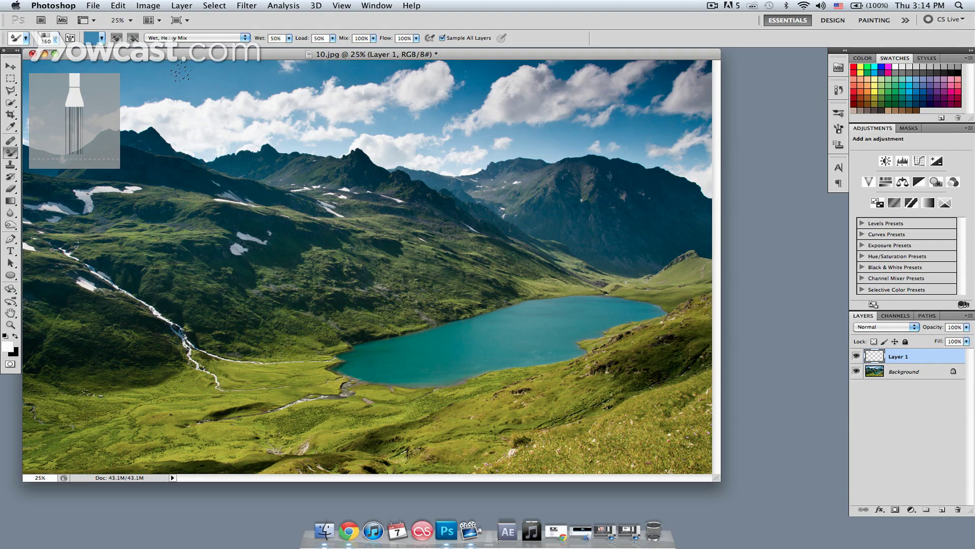
# Step: Paint long horizontal strokes across the blue sky and the small wisp above the main cloud bank
pyautogui.moveTo(142, 78); pyautogui.dragTo(190, 72)
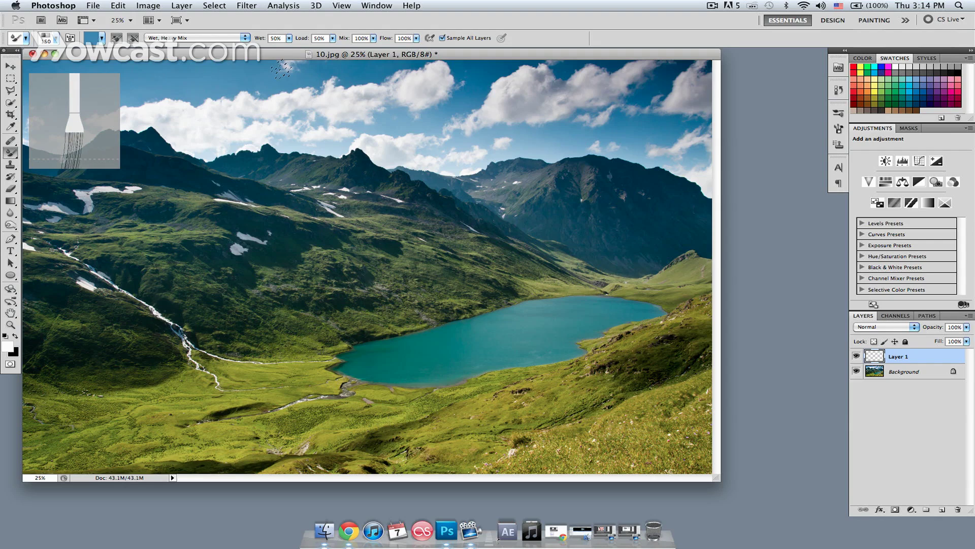
pyautogui.moveTo(282, 68)
pyautogui.mouseDown()
pyautogui.moveTo(359, 76)
pyautogui.moveTo(287, 71)
pyautogui.mouseUp()
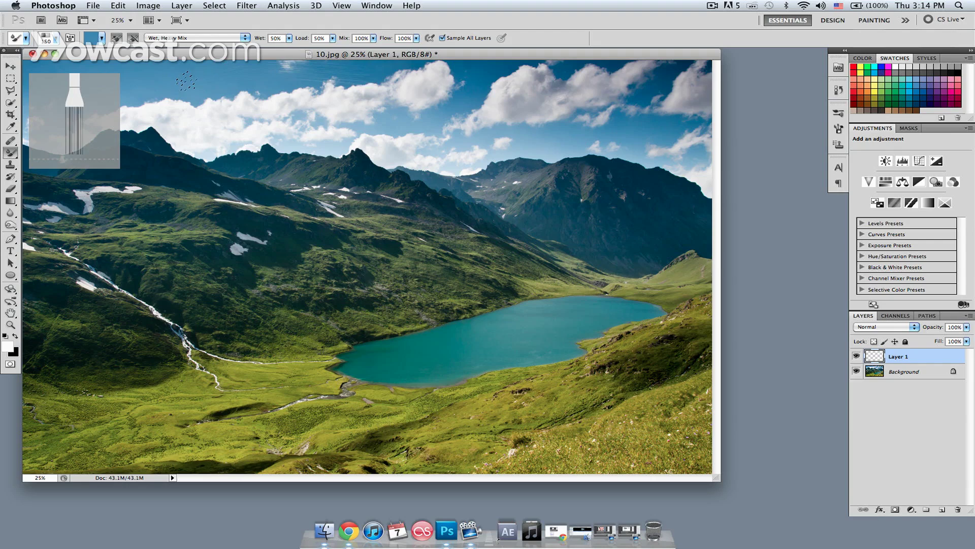
pyautogui.moveTo(187, 81); pyautogui.dragTo(134, 91)
pyautogui.press('super+plus')
pyautogui.press('super+plus')
pyautogui.press('super+plus')
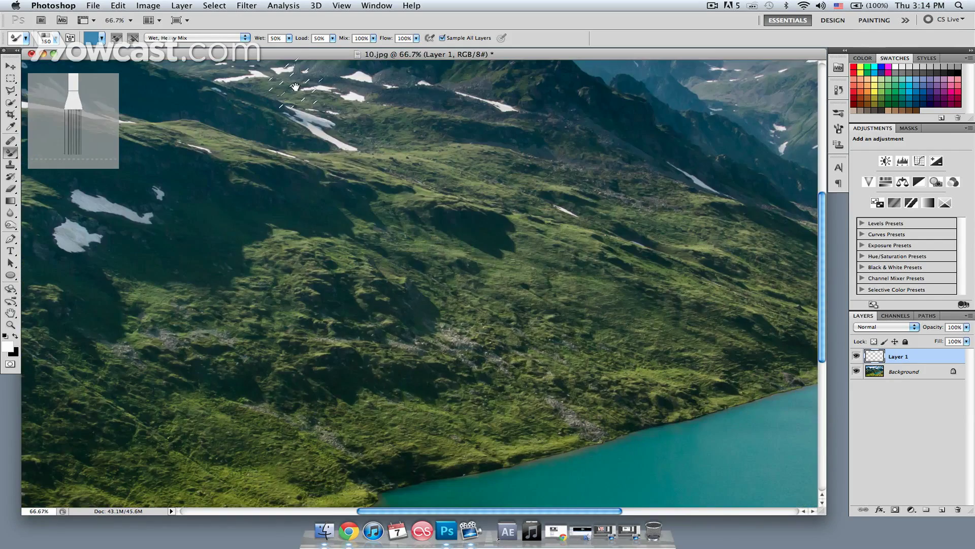
pyautogui.moveTo(402, 252); pyautogui.dragTo(456, 391)
pyautogui.scroll(5, 455, 391)
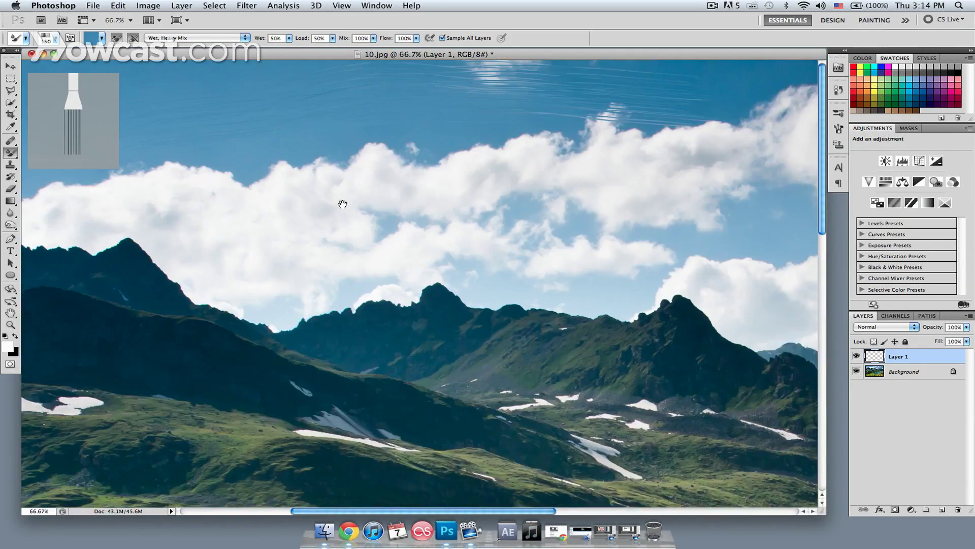
pyautogui.hscroll(-3, 341, 203)
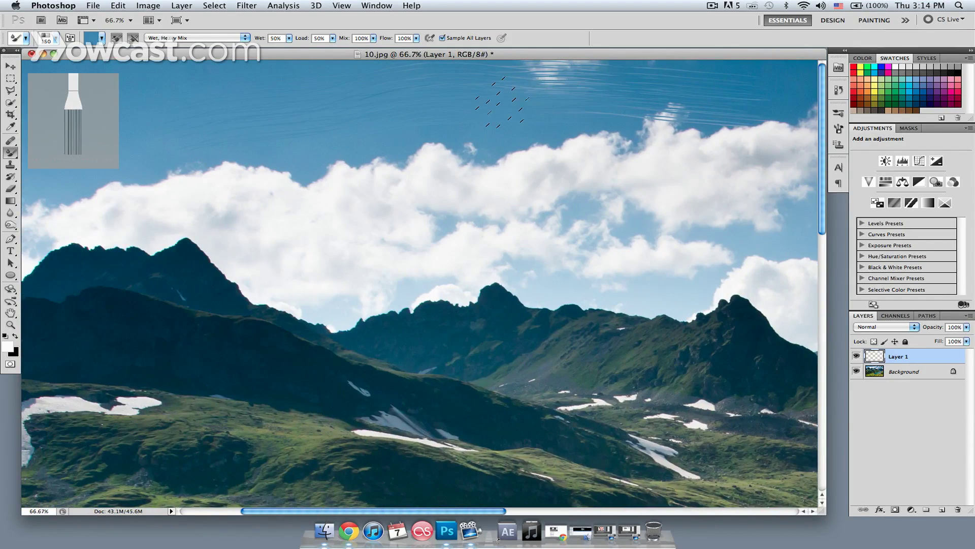
pyautogui.moveTo(571, 78)
pyautogui.mouseDown()
pyautogui.moveTo(213, 115)
pyautogui.moveTo(292, 116)
pyautogui.moveTo(229, 109)
pyautogui.mouseUp()
pyautogui.moveTo(169, 99)
pyautogui.mouseDown()
pyautogui.moveTo(309, 76)
pyautogui.moveTo(386, 91)
pyautogui.mouseUp()
# Step: Switch to the fan-shaped bristle tip and brush over the upper edge of the large cloud above the left peak
pyautogui.click(55, 38)
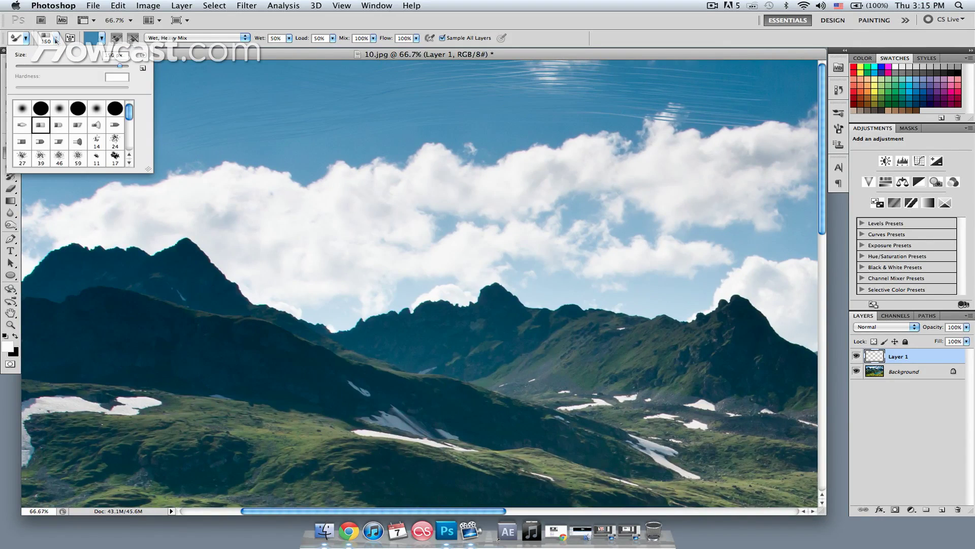
pyautogui.click(96, 127)
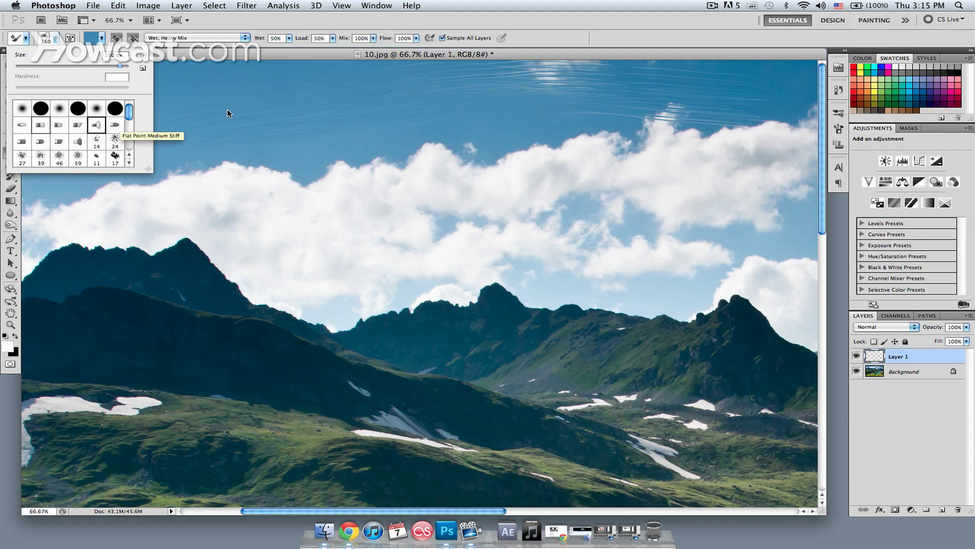
pyautogui.click(261, 60)
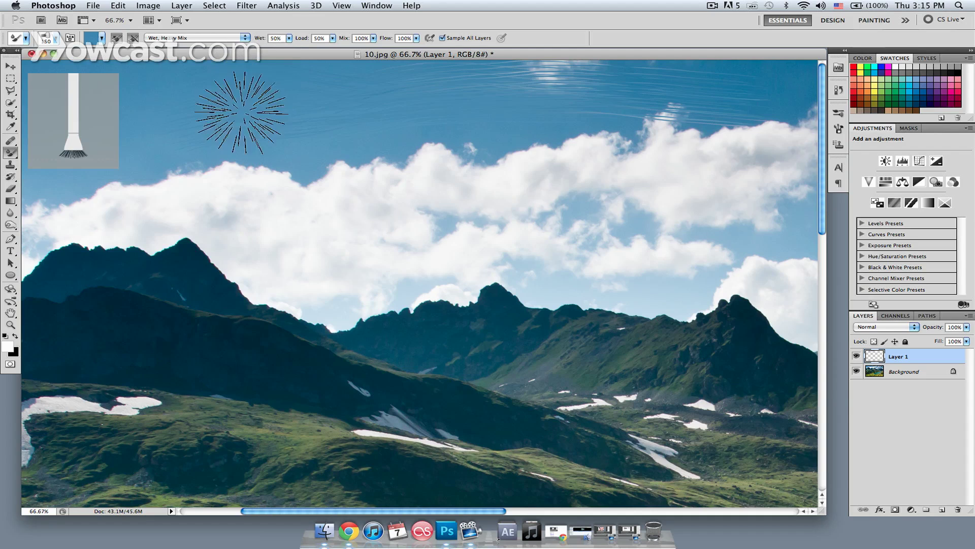
pyautogui.moveTo(414, 129)
pyautogui.mouseDown()
pyautogui.moveTo(476, 105)
pyautogui.moveTo(380, 146)
pyautogui.moveTo(465, 151)
pyautogui.moveTo(483, 105)
pyautogui.moveTo(451, 162)
pyautogui.moveTo(463, 170)
pyautogui.moveTo(434, 162)
pyautogui.moveTo(381, 189)
pyautogui.moveTo(388, 205)
pyautogui.moveTo(428, 187)
pyautogui.moveTo(427, 175)
pyautogui.moveTo(355, 191)
pyautogui.moveTo(344, 221)
pyautogui.moveTo(419, 236)
pyautogui.moveTo(391, 203)
pyautogui.moveTo(338, 186)
pyautogui.moveTo(278, 219)
pyautogui.moveTo(290, 222)
pyautogui.moveTo(259, 185)
pyautogui.moveTo(206, 191)
pyautogui.moveTo(201, 210)
pyautogui.moveTo(260, 194)
pyautogui.moveTo(206, 190)
pyautogui.moveTo(182, 210)
pyautogui.moveTo(235, 191)
pyautogui.moveTo(285, 208)
pyautogui.mouseUp()
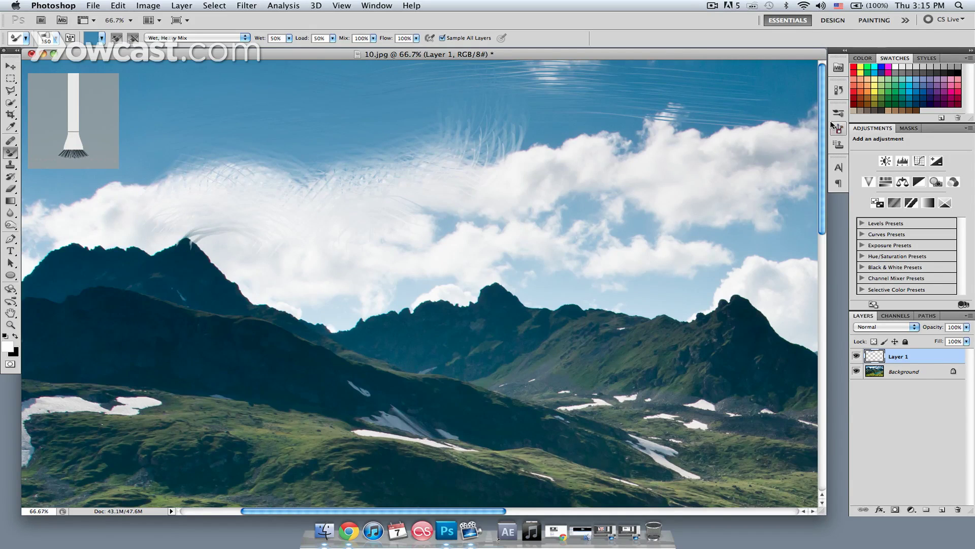
# Step: Open the brush presets and pick a brush with an irregular, rough-edged tip at 100 px
pyautogui.moveTo(74, 143)
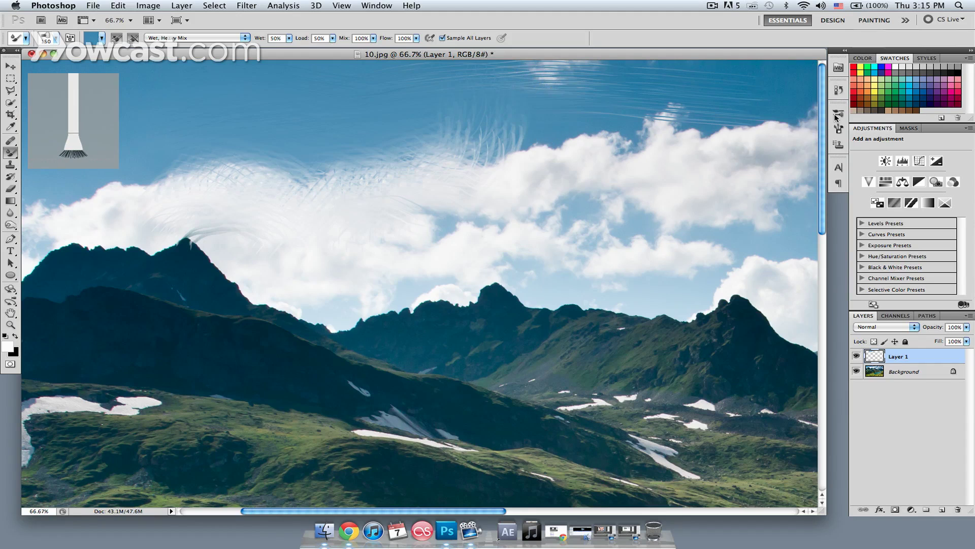
pyautogui.click(839, 132)
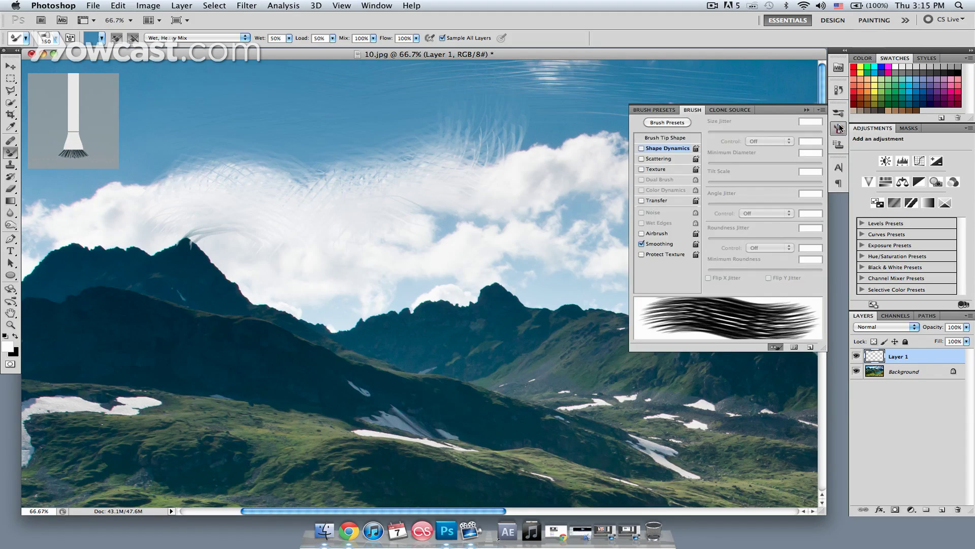
pyautogui.click(672, 123)
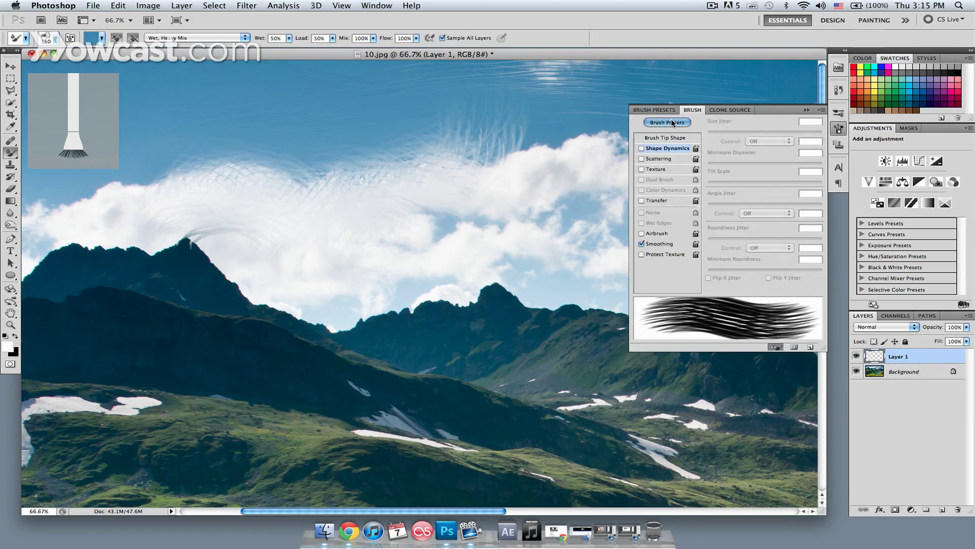
pyautogui.moveTo(822, 151)
pyautogui.mouseDown()
pyautogui.moveTo(824, 299)
pyautogui.moveTo(819, 275)
pyautogui.mouseUp()
pyautogui.click(759, 346)
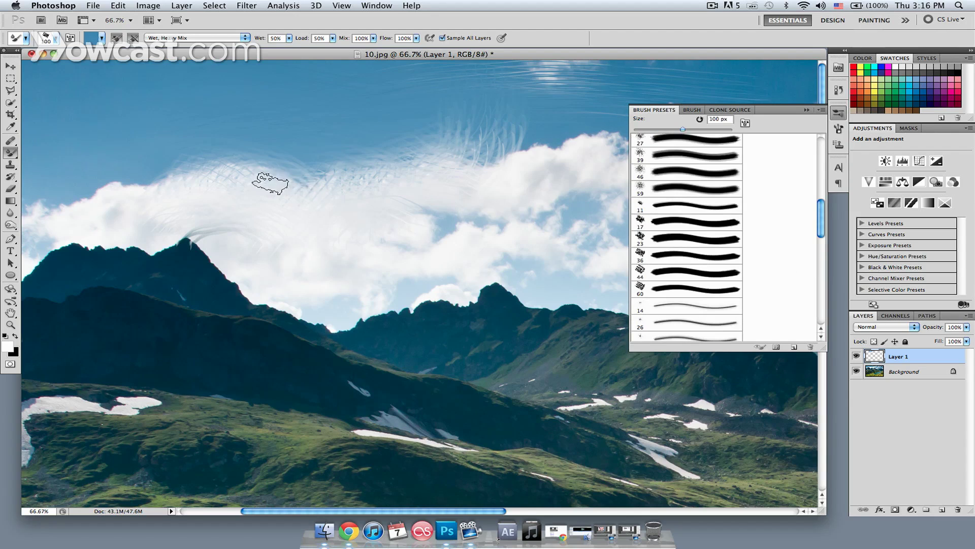
# Step: Smear the large cloud's upper edge into the blue sky with the rough-edged brush, resampling colour beside the cloud
pyautogui.moveTo(273, 183)
pyautogui.mouseDown()
pyautogui.moveTo(184, 180)
pyautogui.moveTo(397, 174)
pyautogui.mouseUp()
pyautogui.keyDown('alt'); pyautogui.click(550, 131); pyautogui.keyUp('alt')
pyautogui.moveTo(550, 131)
pyautogui.mouseDown()
pyautogui.moveTo(500, 123)
pyautogui.moveTo(528, 128)
pyautogui.mouseUp()
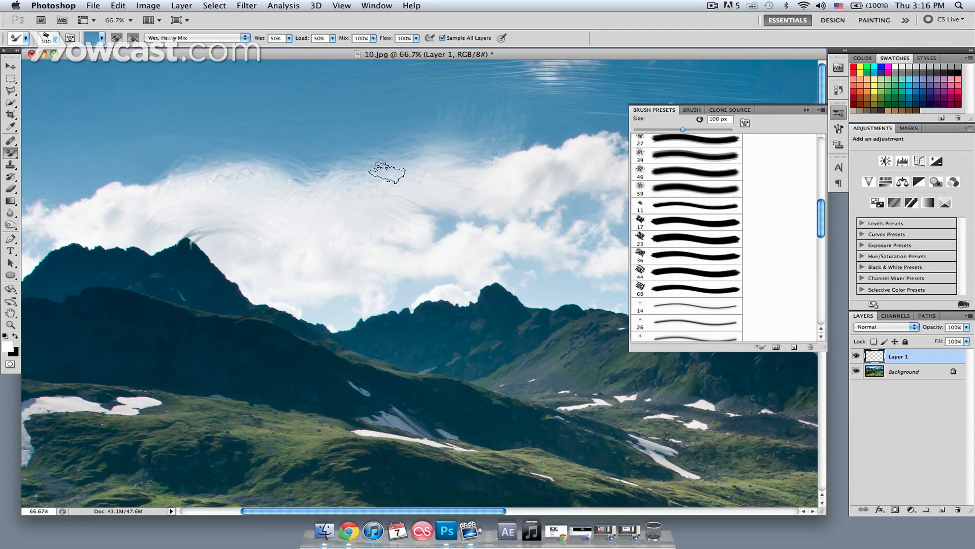
# Step: Enlarge the brush to 300 px and paint over the grassy hillside below the central peak
pyautogui.press(']')
pyautogui.press(']')
pyautogui.press(']')
pyautogui.press(']')
pyautogui.press(']')
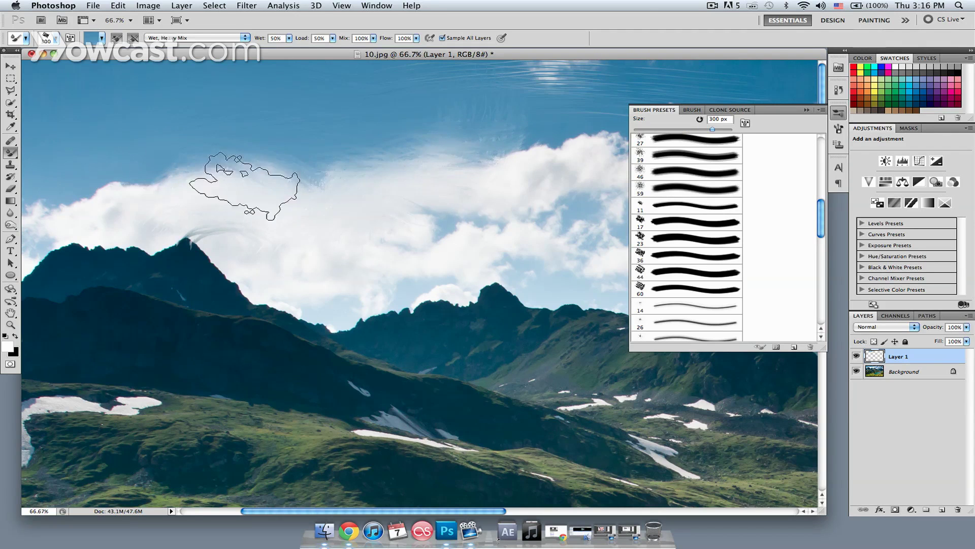
pyautogui.moveTo(442, 406)
pyautogui.mouseDown()
pyautogui.moveTo(164, 286)
pyautogui.moveTo(529, 410)
pyautogui.moveTo(374, 329)
pyautogui.moveTo(483, 352)
pyautogui.mouseUp()
pyautogui.moveTo(320, 315); pyautogui.dragTo(544, 399)
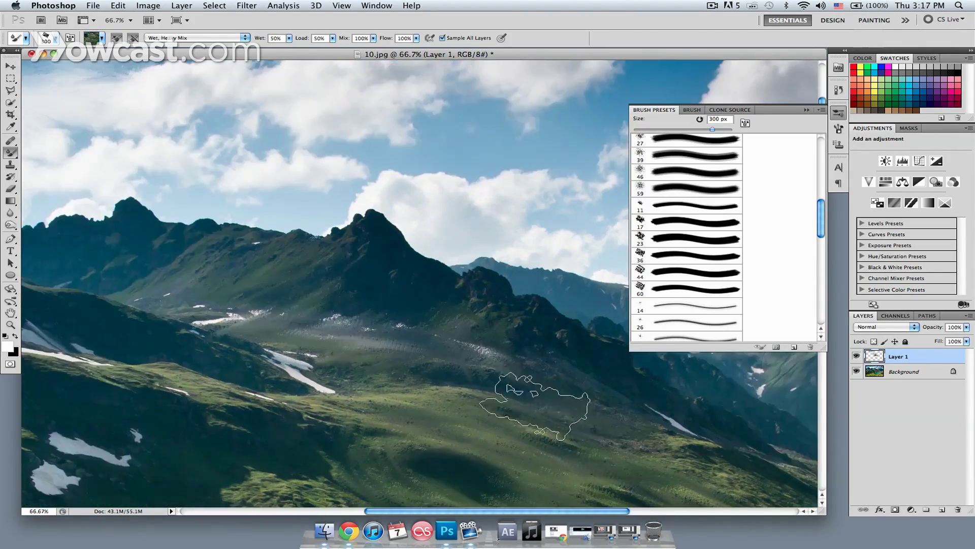
# Step: Soften the isolated snow patches and the dark slope around them with the brush at 125 px
pyautogui.moveTo(622, 252)
pyautogui.mouseDown()
pyautogui.moveTo(446, 257)
pyautogui.moveTo(365, 101)
pyautogui.mouseUp()
pyautogui.moveTo(599, 423); pyautogui.dragTo(320, 331)
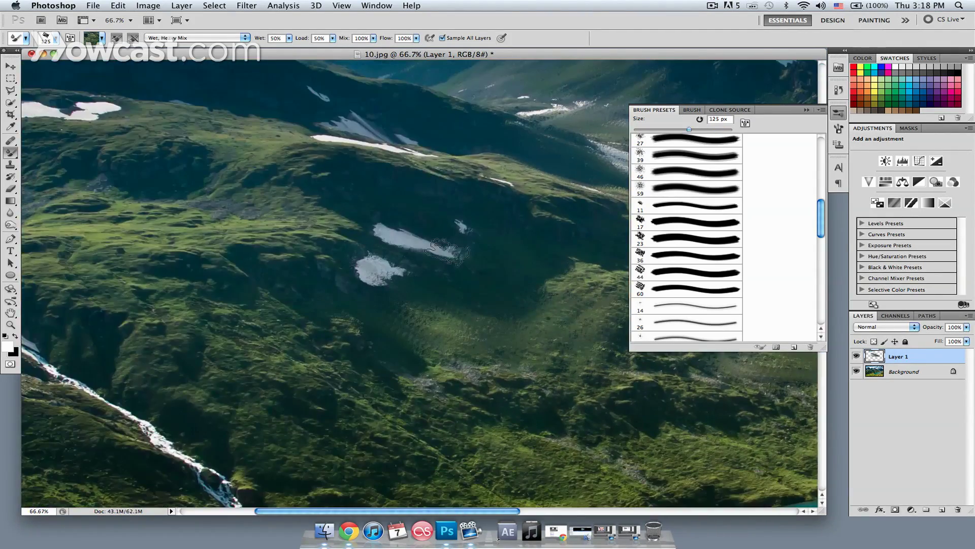
pyautogui.moveTo(439, 244); pyautogui.dragTo(304, 191)
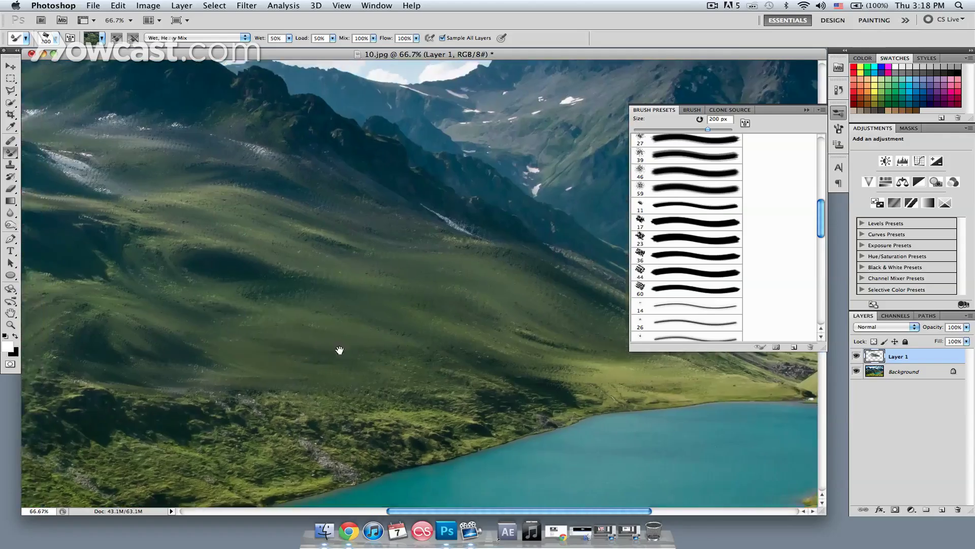
# Step: Blend the grassy slopes above the lake using a 125 px brush with wetness at 80%
pyautogui.moveTo(340, 350); pyautogui.dragTo(188, 317)
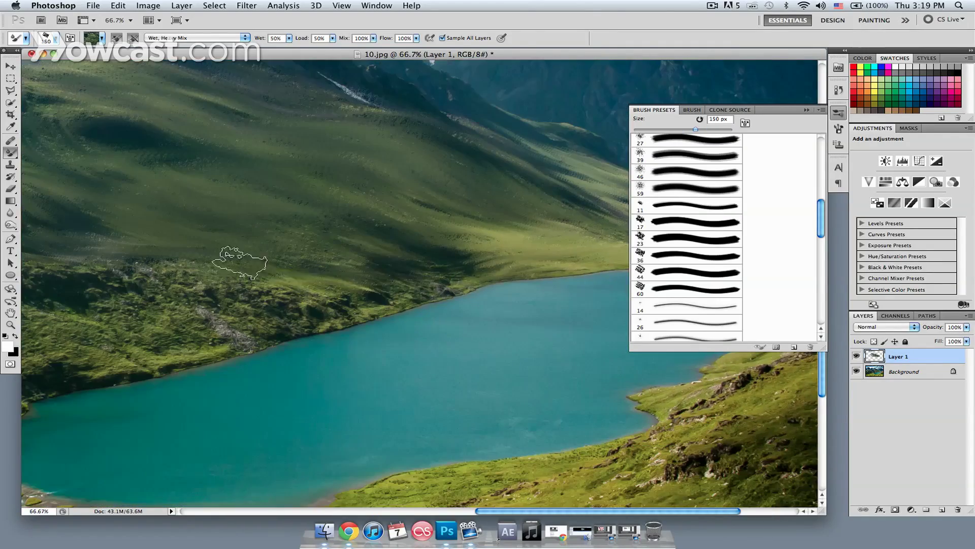
pyautogui.scroll(-2, 281, 304)
pyautogui.hscroll(-2, 281, 305)
pyautogui.moveTo(222, 206); pyautogui.dragTo(444, 347)
pyautogui.moveTo(333, 266); pyautogui.dragTo(457, 289)
pyautogui.moveTo(320, 362); pyautogui.dragTo(421, 256)
pyautogui.moveTo(465, 296); pyautogui.dragTo(439, 351)
pyautogui.moveTo(439, 351); pyautogui.dragTo(362, 355)
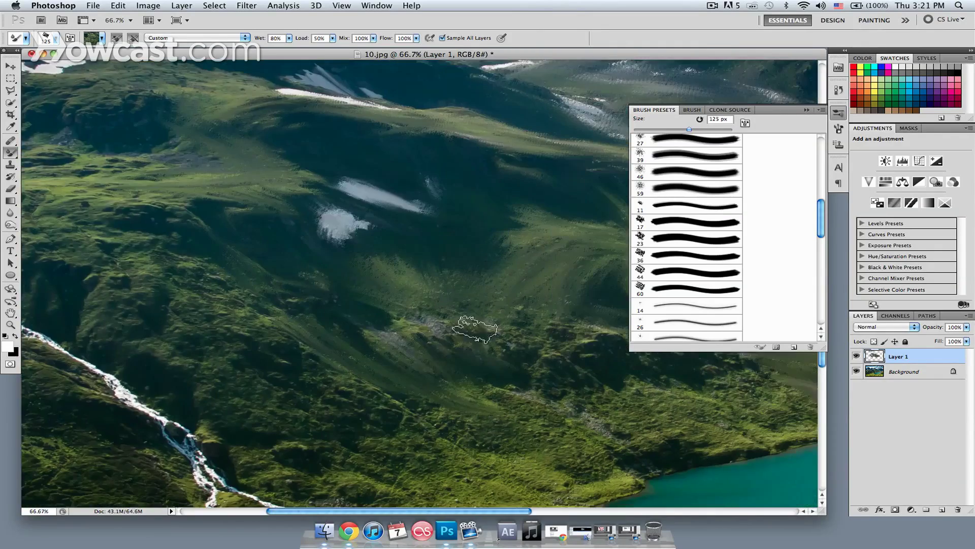
# Step: Set the brush to 200 px and smear the small clouds at the far left of the sky
pyautogui.moveTo(111, 179); pyautogui.dragTo(347, 281)
pyautogui.scroll(2, 343, 216)
pyautogui.hscroll(-1, 319, 230)
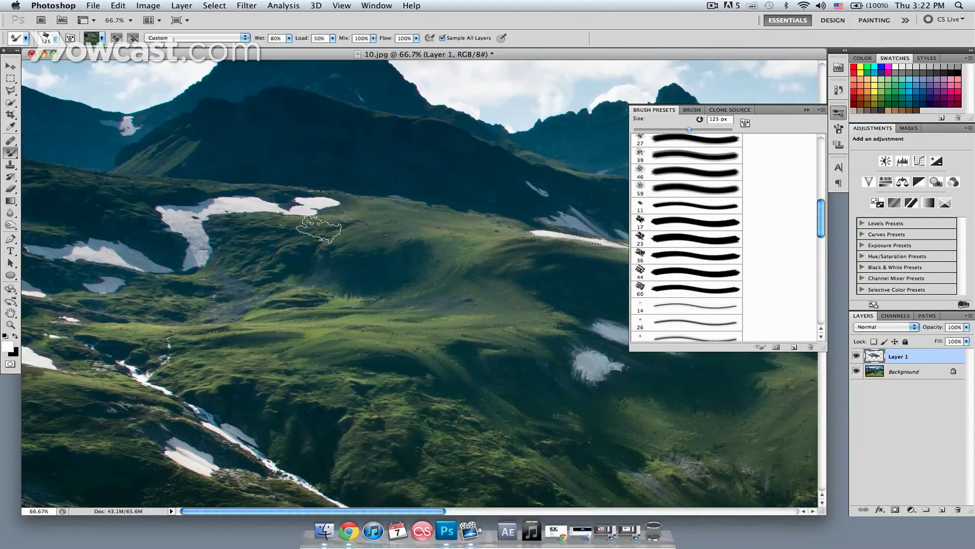
pyautogui.scroll(3, 365, 279)
pyautogui.scroll(3, 424, 227)
pyautogui.moveTo(367, 243); pyautogui.dragTo(424, 226)
pyautogui.press(']')
pyautogui.press(']')
pyautogui.press(']')
pyautogui.moveTo(204, 110); pyautogui.dragTo(17, 253)
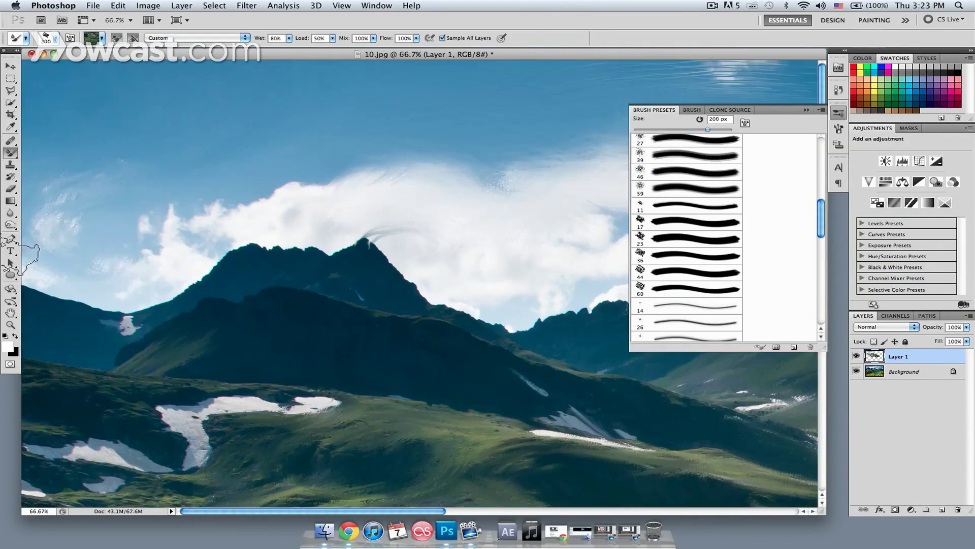
# Step: Brush over the central clouds and the ones further right to give them a painted look
pyautogui.hscroll(5, 148, 206)
pyautogui.hscroll(5, 147, 205)
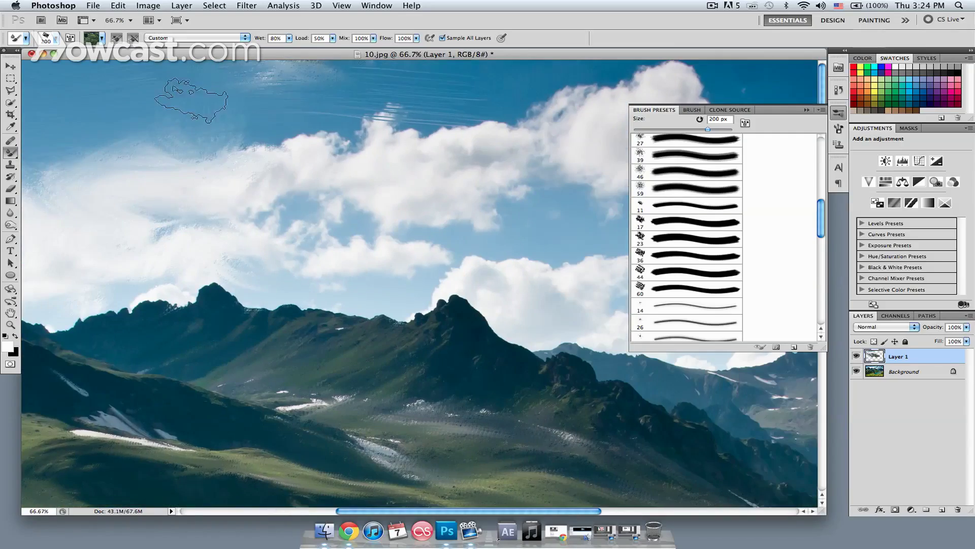
pyautogui.moveTo(414, 136); pyautogui.dragTo(268, 157)
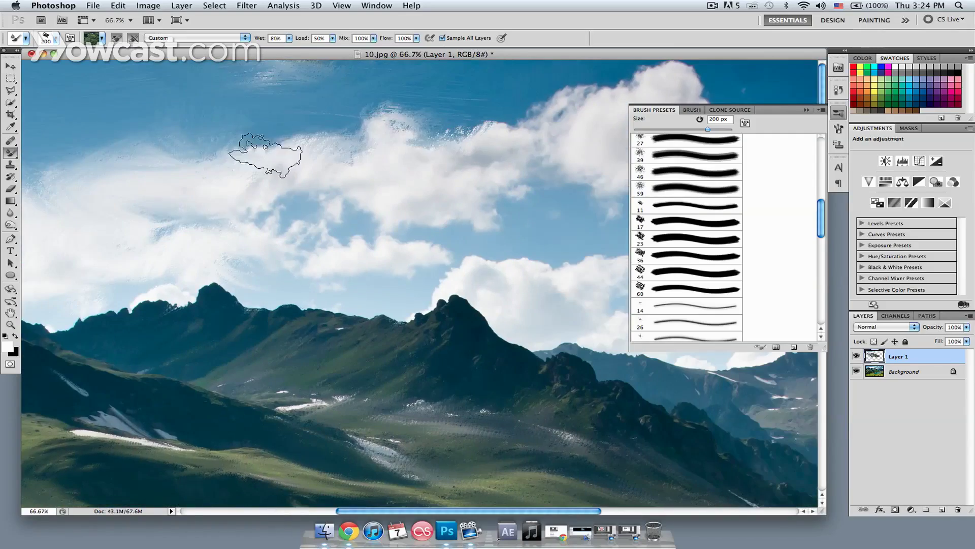
pyautogui.hscroll(10, 414, 227)
pyautogui.moveTo(224, 113)
pyautogui.mouseDown()
pyautogui.moveTo(337, 93)
pyautogui.moveTo(359, 127)
pyautogui.mouseUp()
# Step: Reduce the brush to 100 px for detail work where the central peak meets the clouds
pyautogui.scroll(-3, 327, 224)
pyautogui.hscroll(-5, 327, 224)
pyautogui.press('[')
pyautogui.press('[')
pyautogui.press('[')
pyautogui.press('[')
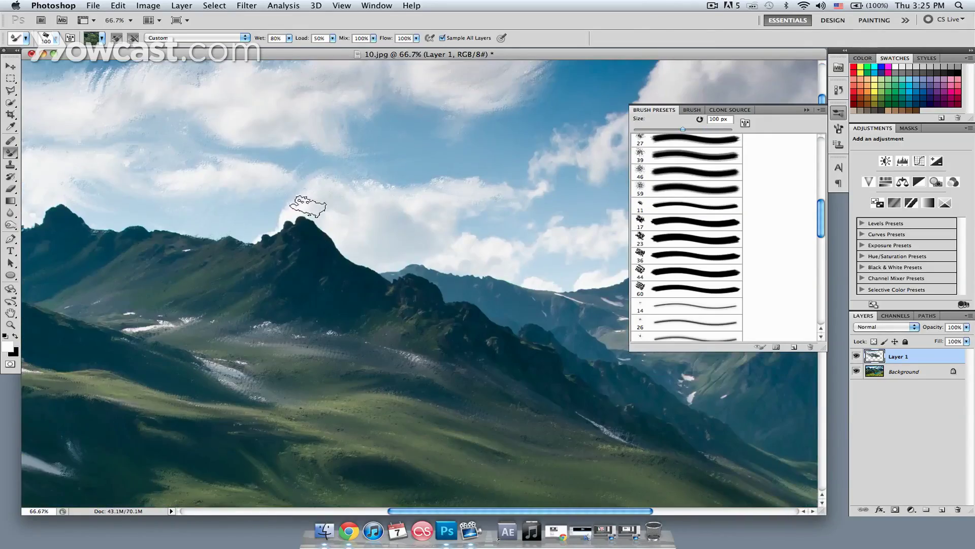
pyautogui.scroll(2, 351, 259)
pyautogui.hscroll(-6, 351, 259)
pyautogui.press('super+plus')
pyautogui.press(']')
pyautogui.press(']')
pyautogui.press(']')
pyautogui.press(']')
pyautogui.press(']')
pyautogui.press(']')
# Step: Reduce the brush to 90 px for painting the distant mountains behind the dark ridge
pyautogui.hscroll(6, 376, 300)
pyautogui.hscroll(-2, 388, 320)
pyautogui.hscroll(6, 254, 356)
pyautogui.press('[')
pyautogui.press('[')
pyautogui.press('[')
pyautogui.press('[')
pyautogui.press('[')
pyautogui.press('[')
pyautogui.press('[')
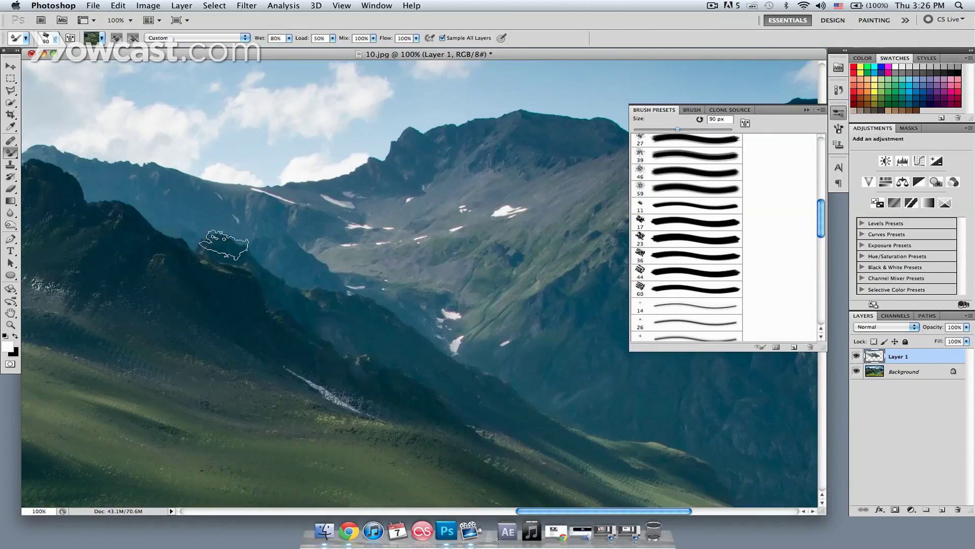
# Step: Shrink the brush further and blend the snow patches and valley slopes of the distant mountain
pyautogui.press('[')
pyautogui.press('[')
pyautogui.moveTo(502, 233); pyautogui.dragTo(291, 259)
pyautogui.scroll(3, 291, 259)
pyautogui.hscroll(-3, 237, 234)
pyautogui.hscroll(6, 442, 177)
pyautogui.scroll(2, 442, 178)
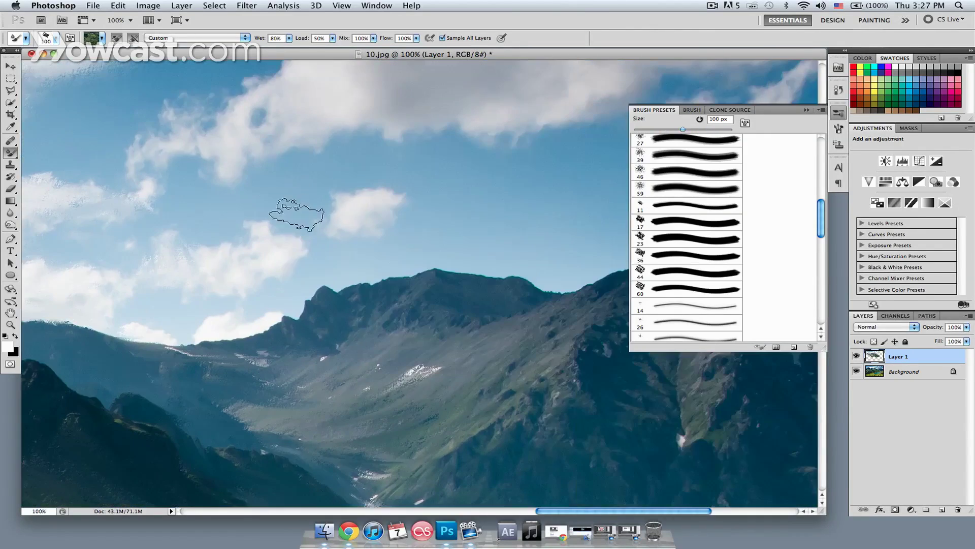
# Step: Collapse the brush presets and brush along the left outline of the central peak
pyautogui.press('super+minus')
pyautogui.press('super+minus')
pyautogui.hscroll(-8, 229, 220)
pyautogui.click(807, 110)
pyautogui.moveTo(538, 245); pyautogui.dragTo(497, 252)
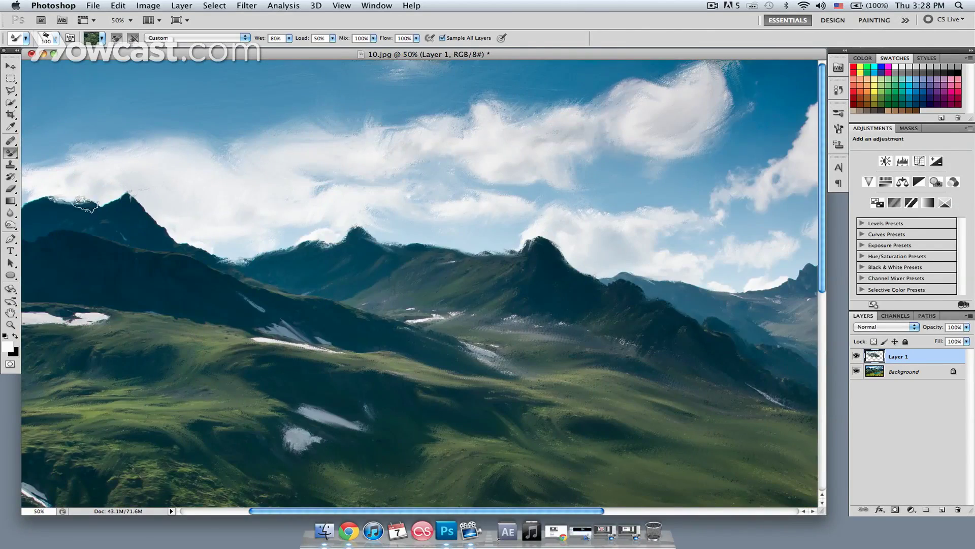
# Step: Blend the lower-left hillside and stream, and soften the small cloud near the right end of the sky
pyautogui.hscroll(-2, 93, 311)
pyautogui.moveTo(231, 475); pyautogui.dragTo(195, 501)
pyautogui.moveTo(51, 409); pyautogui.dragTo(135, 396)
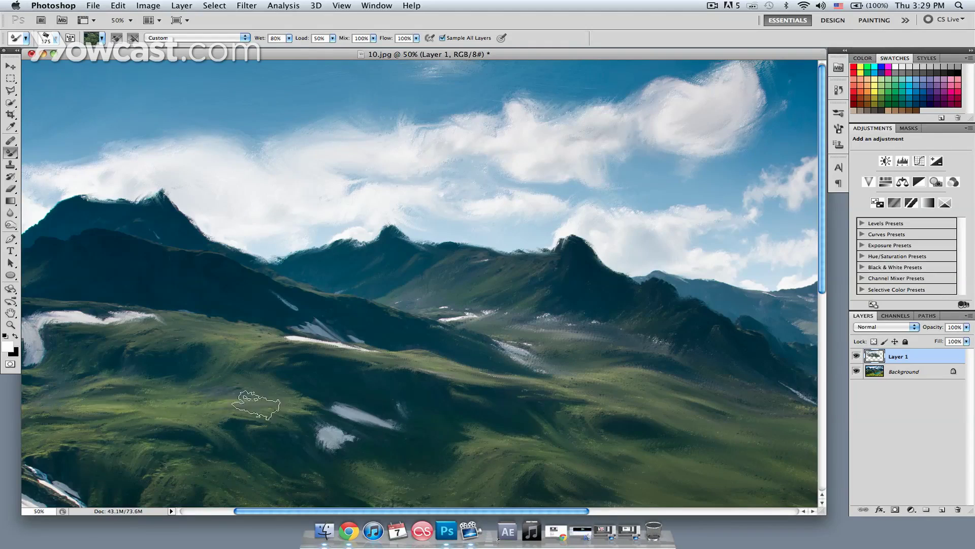
pyautogui.moveTo(76, 493); pyautogui.dragTo(56, 447)
pyautogui.moveTo(801, 174); pyautogui.dragTo(757, 203)
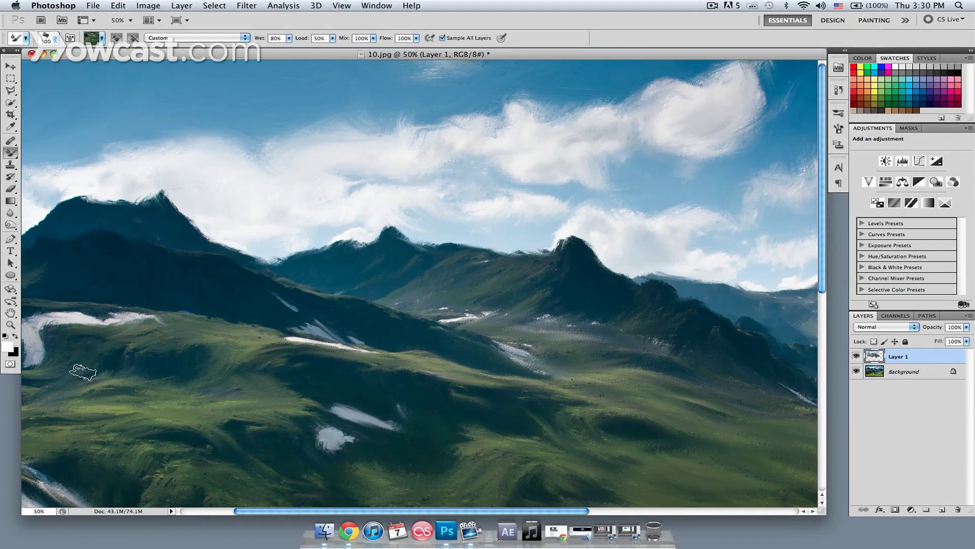